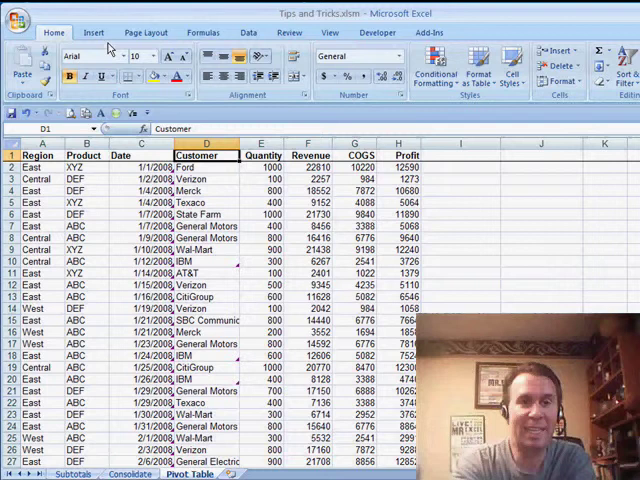
- Go to the Insert ribbon to begin a pivot table from the A1:H564 sales data
click(94, 33)
- Create the pivot table on a new worksheet with Date as rows and Sum of Revenue
click(28, 65)
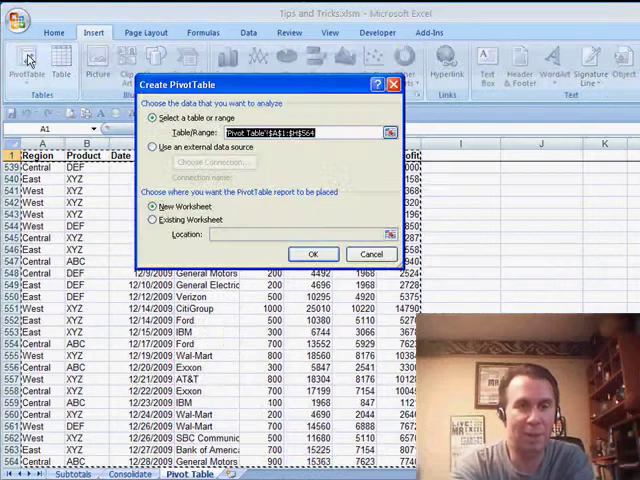
click(314, 254)
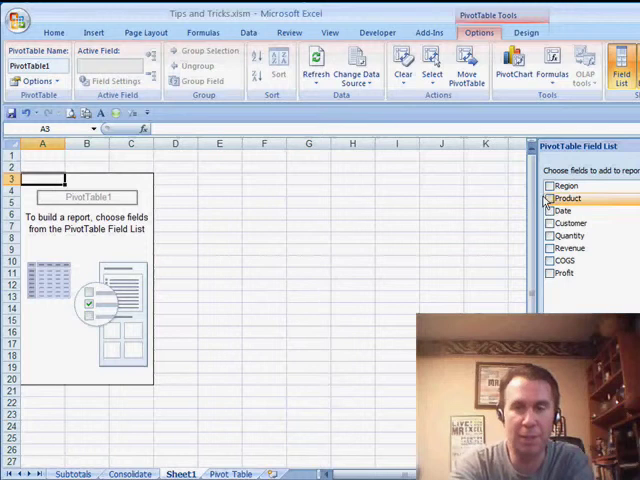
click(549, 211)
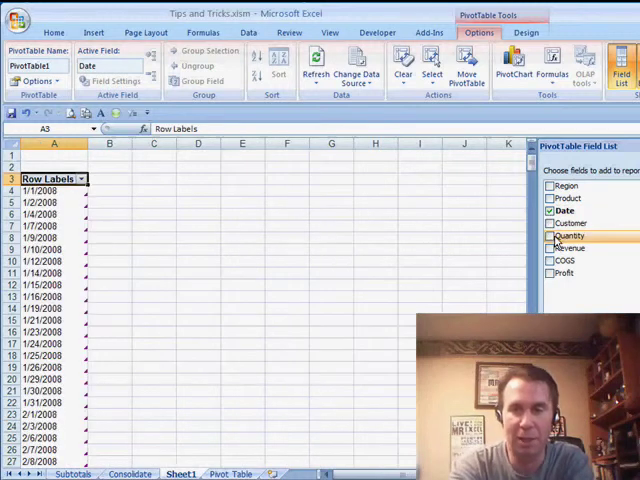
click(549, 248)
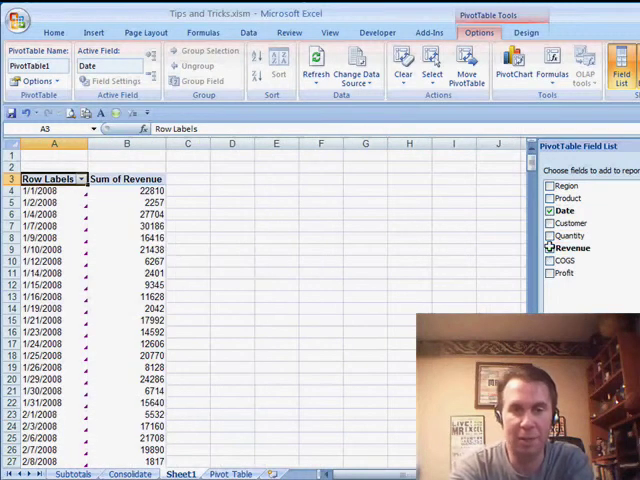
- Group the Date row labels by Years and Quarters instead of Months
click(40, 190)
right_click(40, 190)
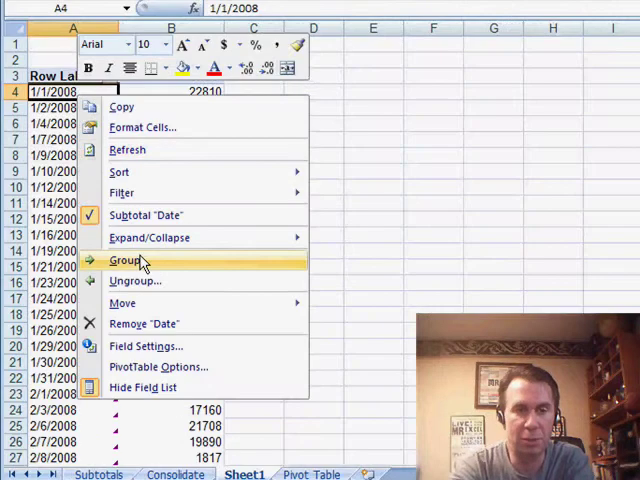
click(128, 260)
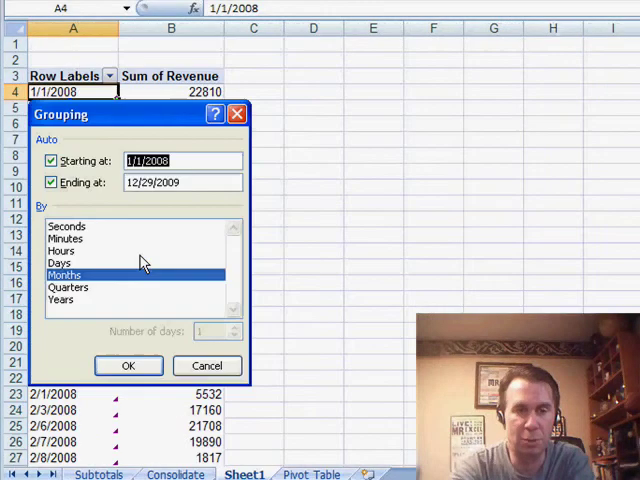
click(60, 300)
click(64, 276)
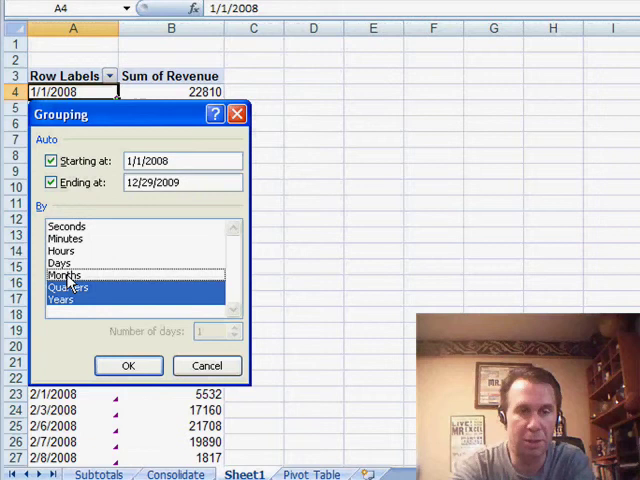
click(128, 365)
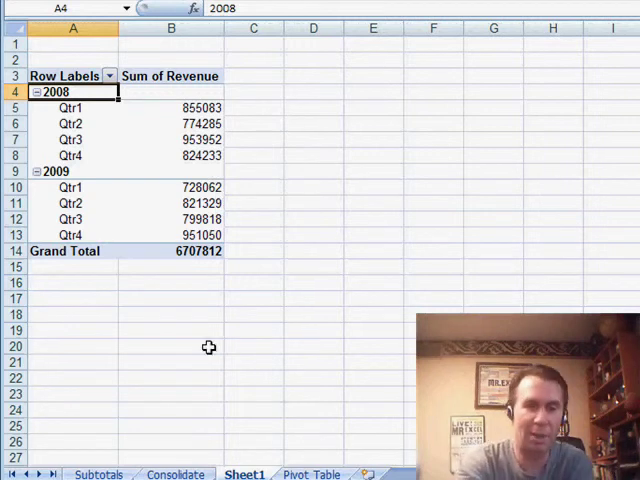
- Delete the Sheet1 worksheet and confirm the deletion
right_click(246, 474)
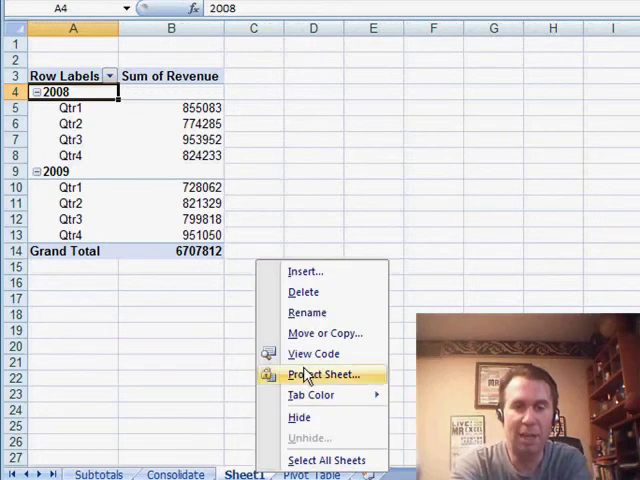
click(303, 292)
click(443, 239)
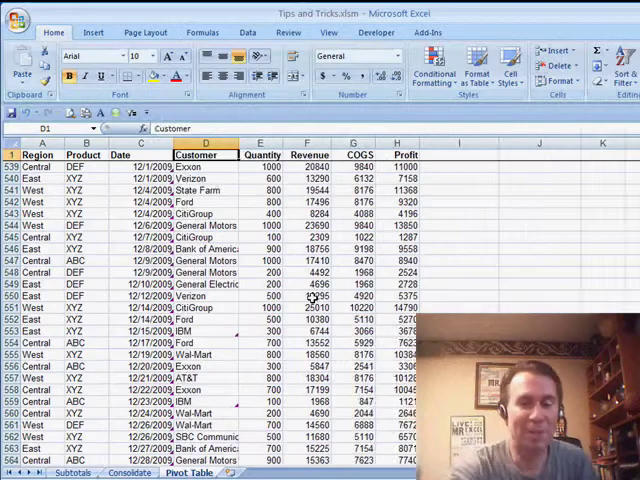
- Insert two blank columns at column D and enter the FiscalYear header in D1
key(alt+i)
key(c)
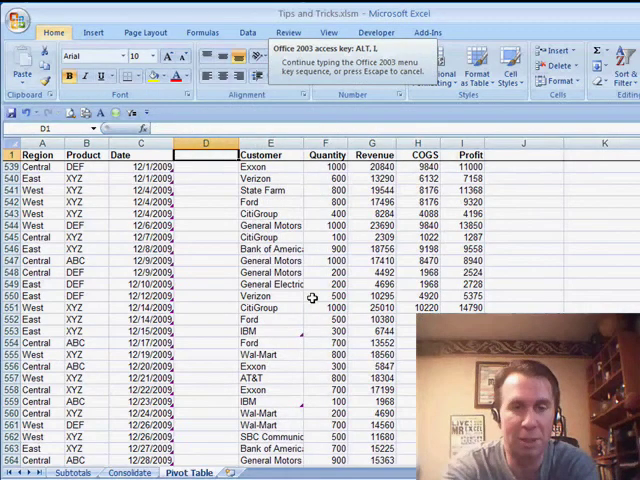
key(F4)
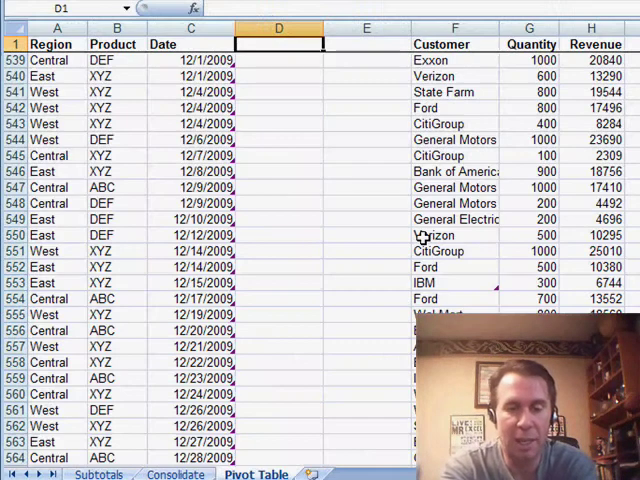
text(Fis)
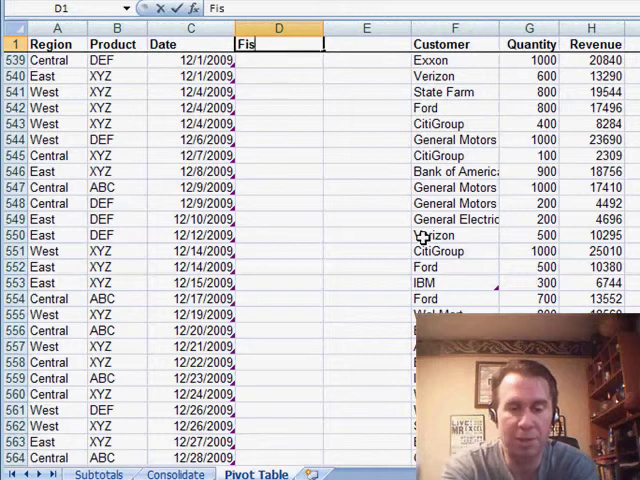
text(calYear)
key(Return)
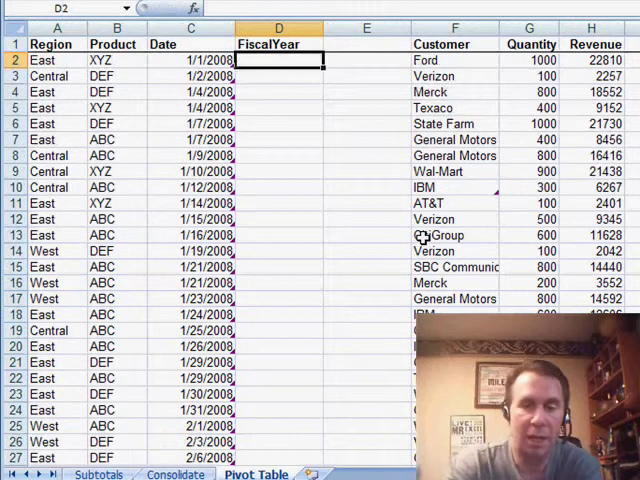
text(=SUM()
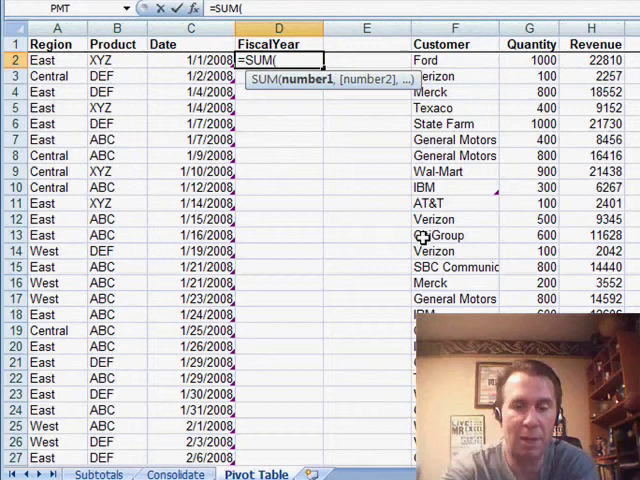
text(YEAR()
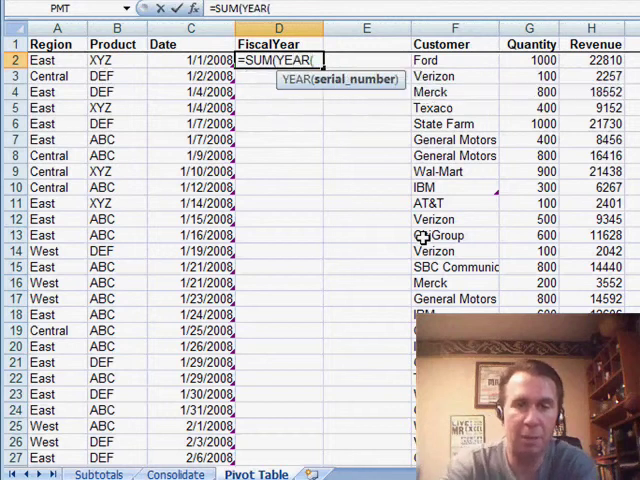
text(C2),--()
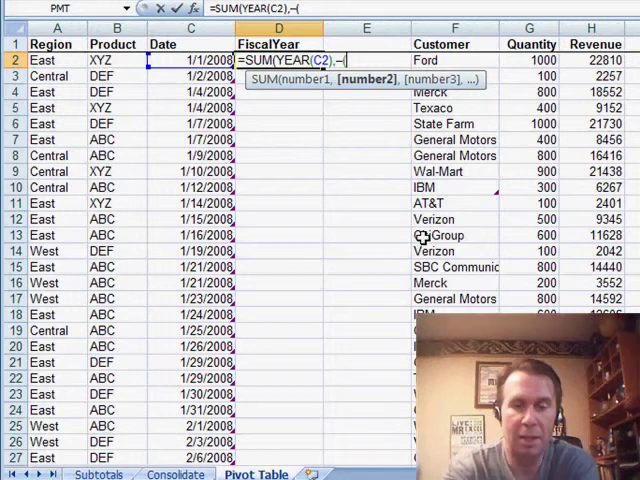
text(MONTH()
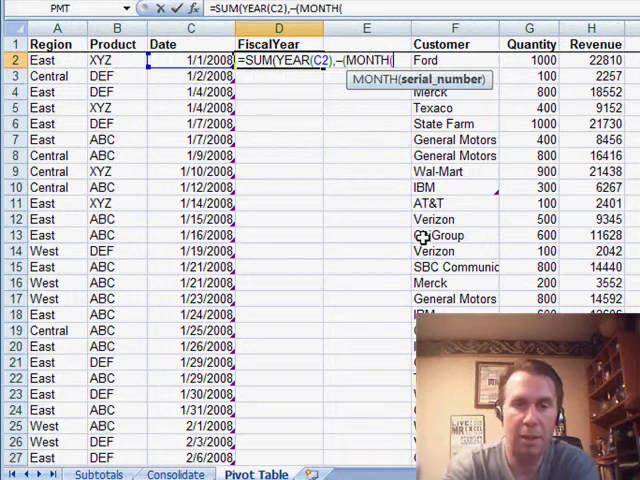
text(C2)
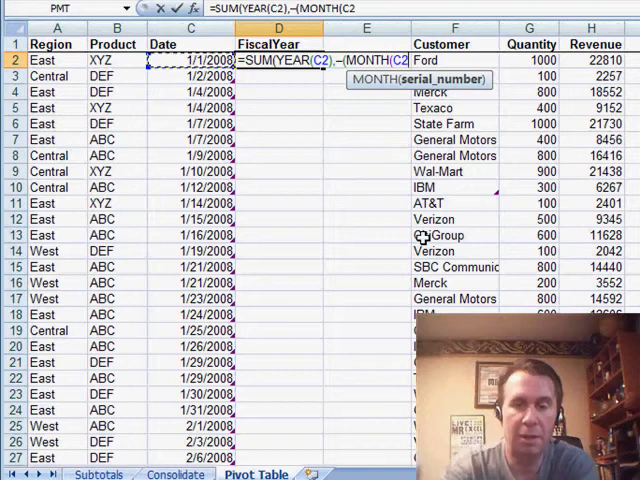
text())
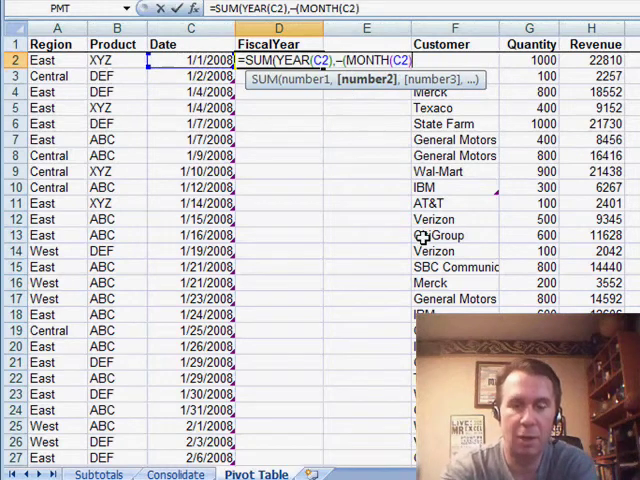
text(>3))
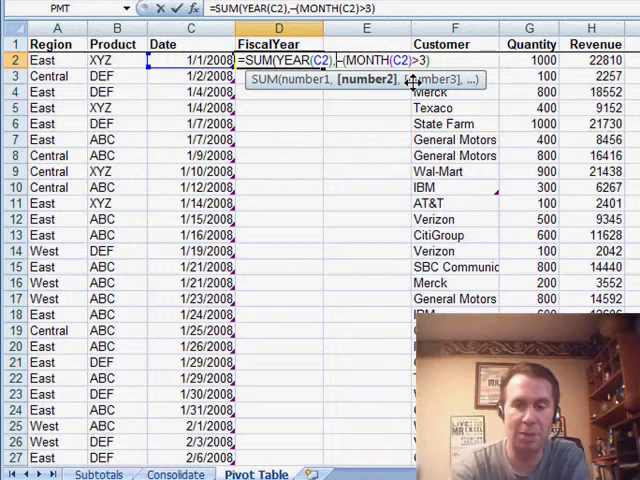
text(-)
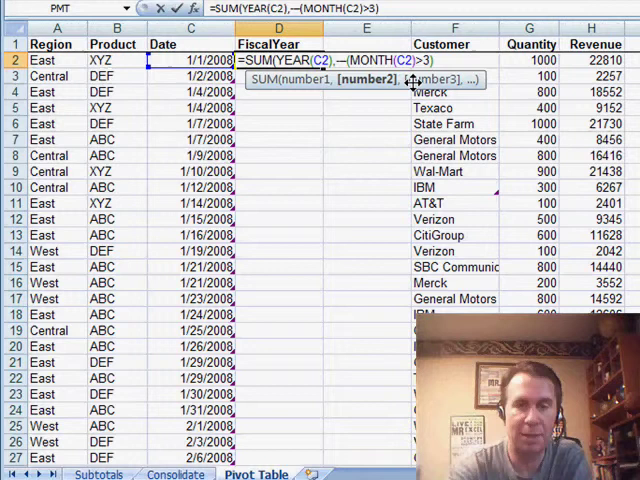
- Finish the =SUM(YEAR(C2),--(MONTH(C2)>3)) fiscal-year formula in D2, then reselect D2
key(BackSpace)
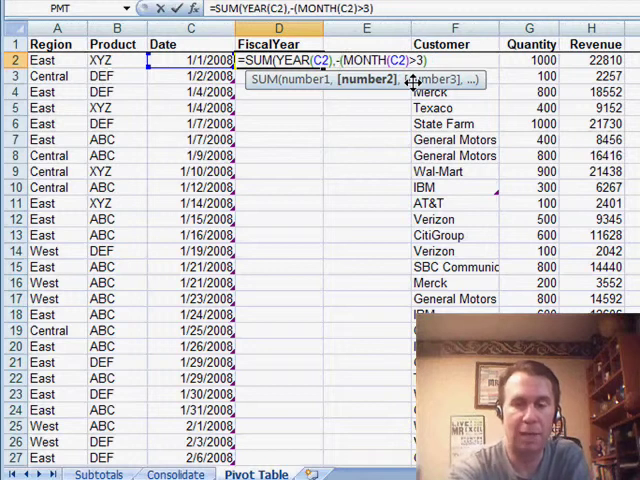
text(-)
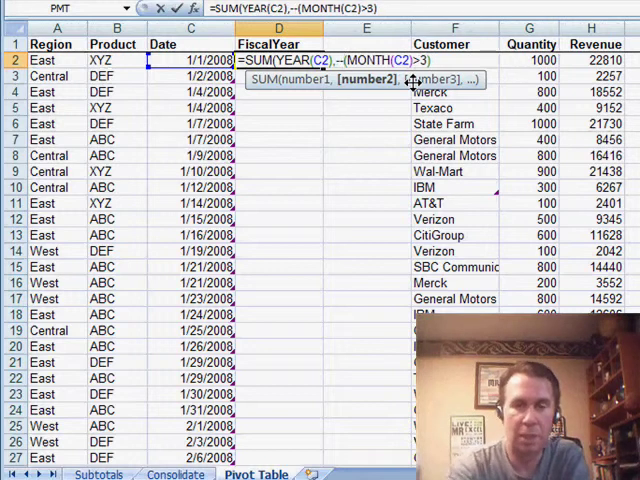
text())
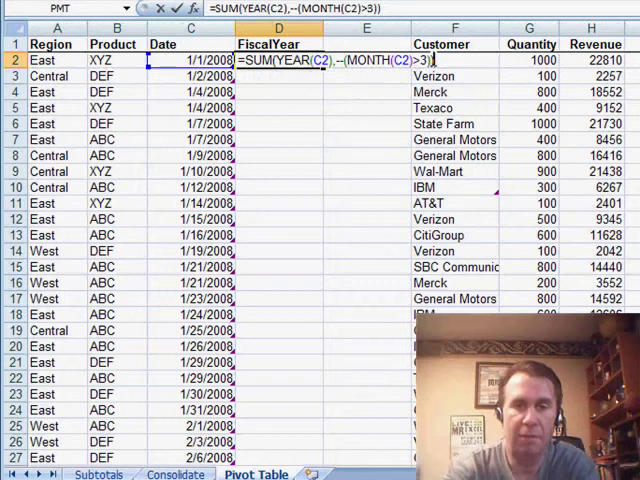
key(Tab)
key(Left)
- Format D2 as Number with 0 decimals and fill the FiscalYear formula down the column
key(ctrl+1)
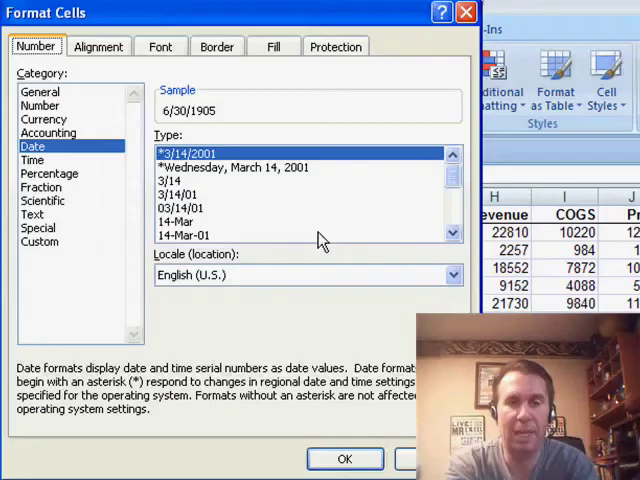
click(40, 105)
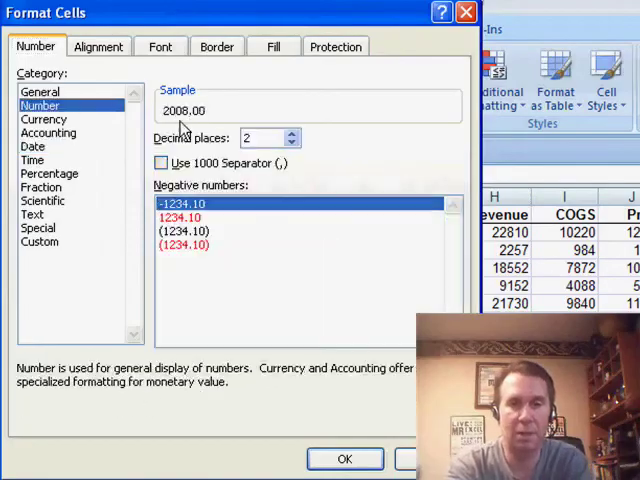
click(291, 142)
click(344, 459)
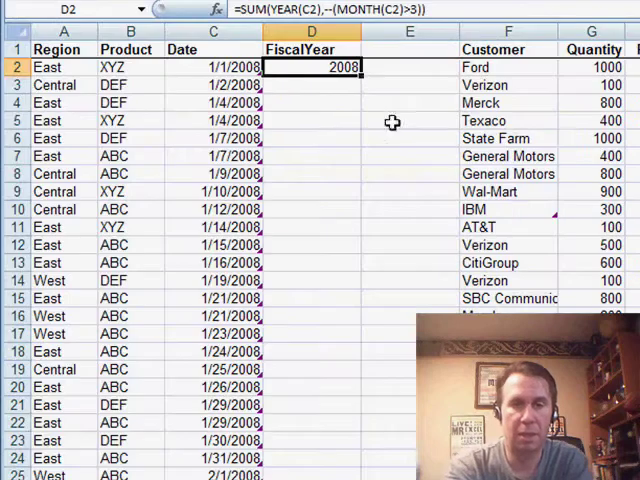
double_click(363, 75)
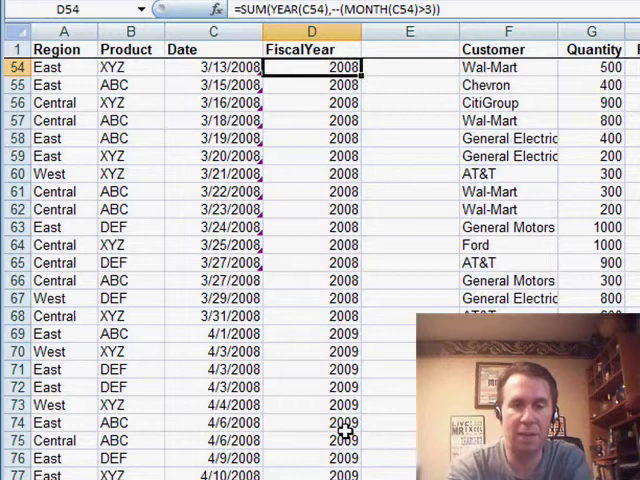
key(ctrl+Home)
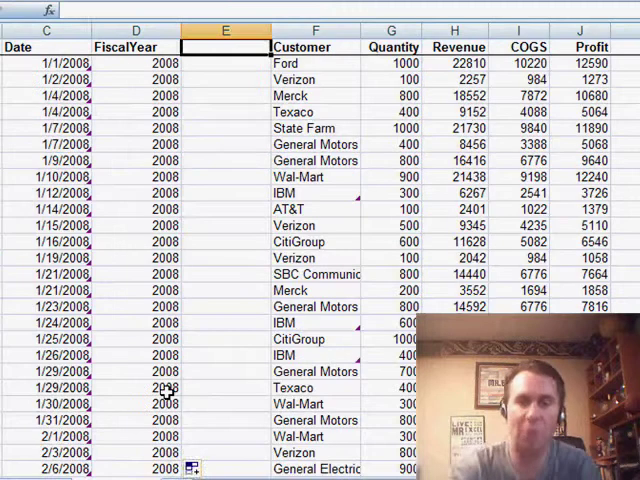
text(Qtr)
- Enter the Qtr heading in E1 and =CHOOSE(MONTH(C2),4,4,4,1,1,1,2,2,2,3,3,3) in E2
key(Return)
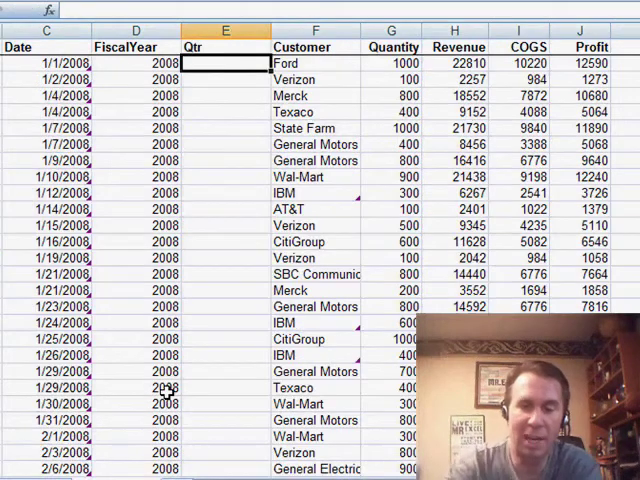
text(=CHOOSE)
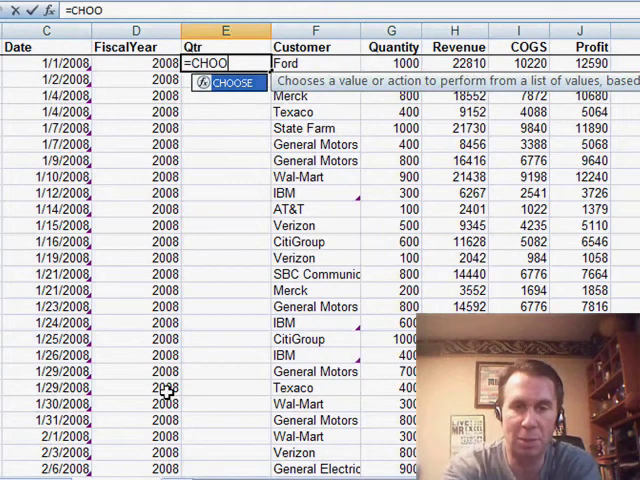
text((MONTH()
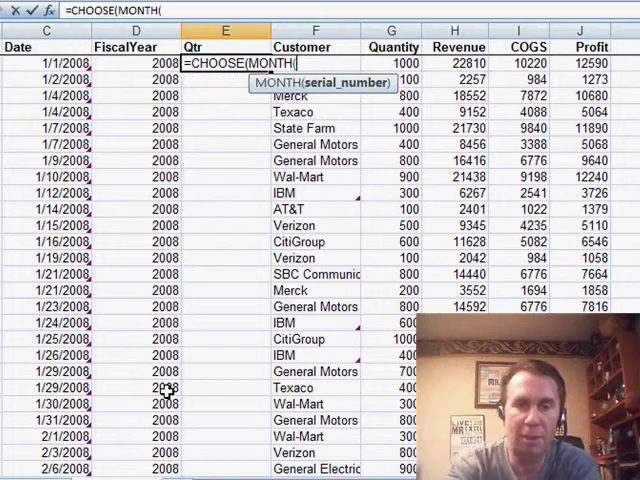
text(D2)
key(Left)
text())
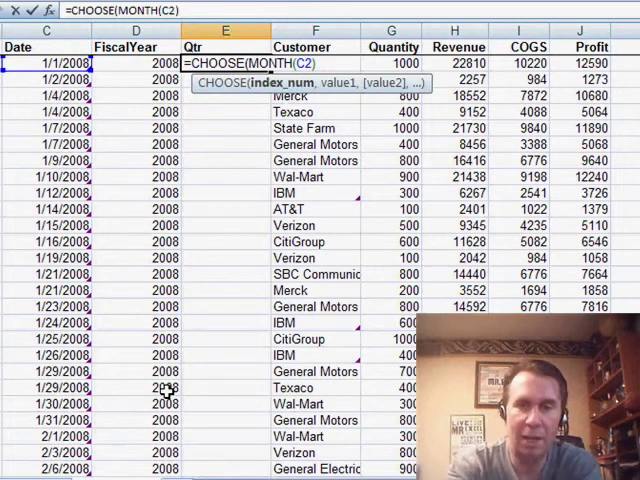
text(,)
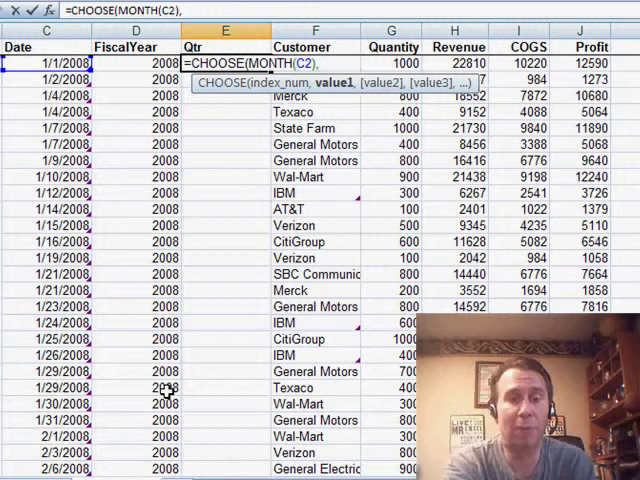
text(4,4,4)
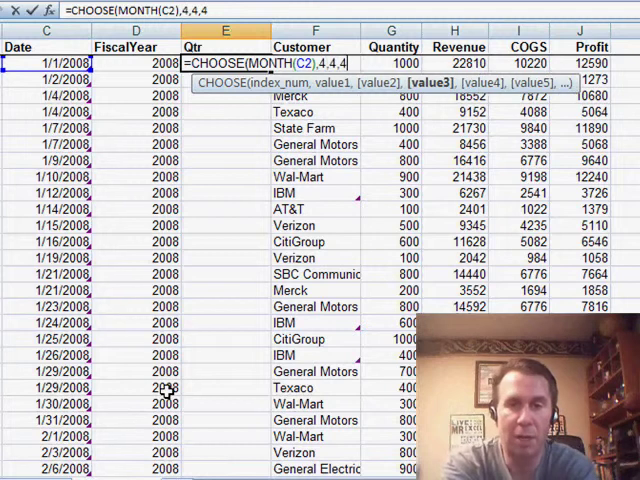
text(,1,)
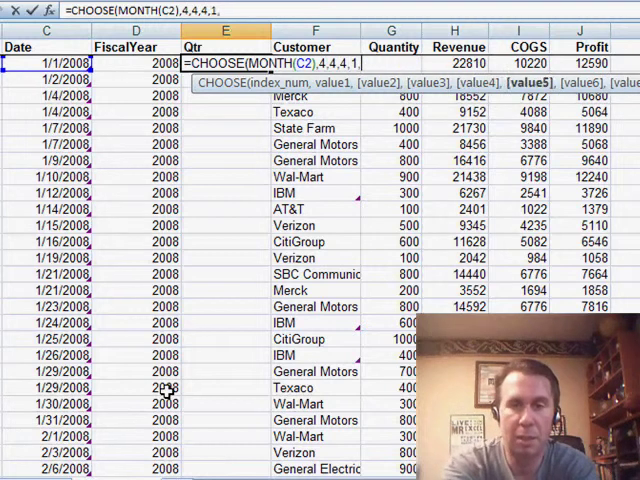
text(1,1,2,2,)
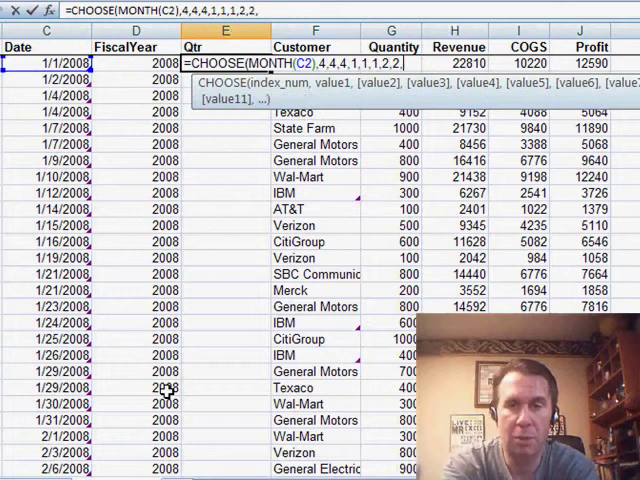
text(2,3,3,3)
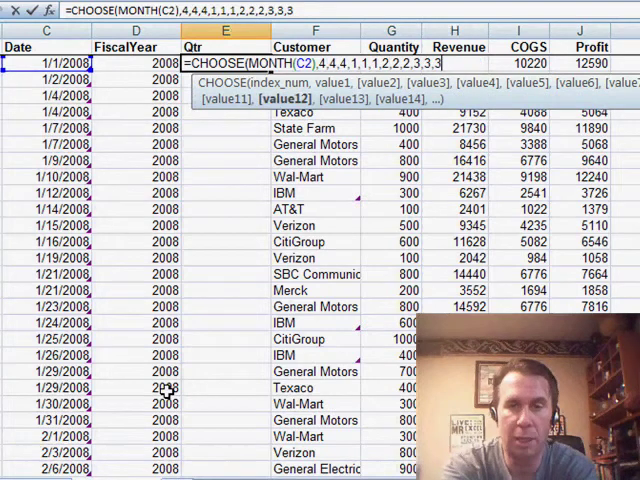
text())
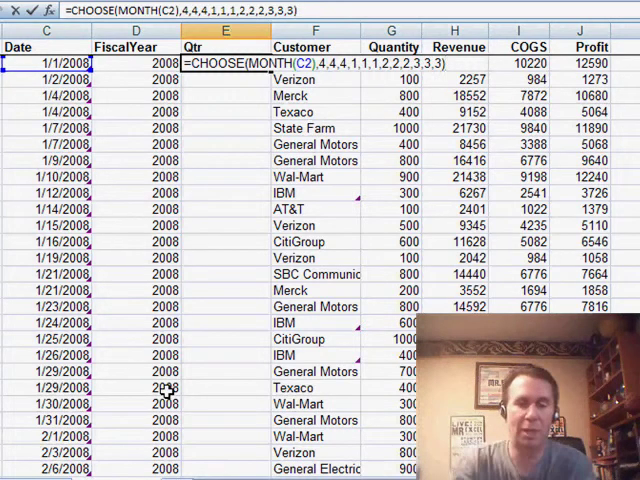
key(ctrl+Return)
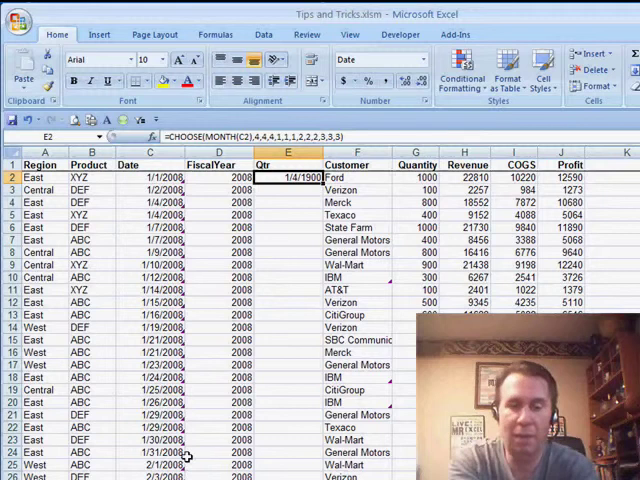
- Format E2 as Number with 0 decimals and fill the Qtr formula down the column
key(ctrl+1)
click(41, 104)
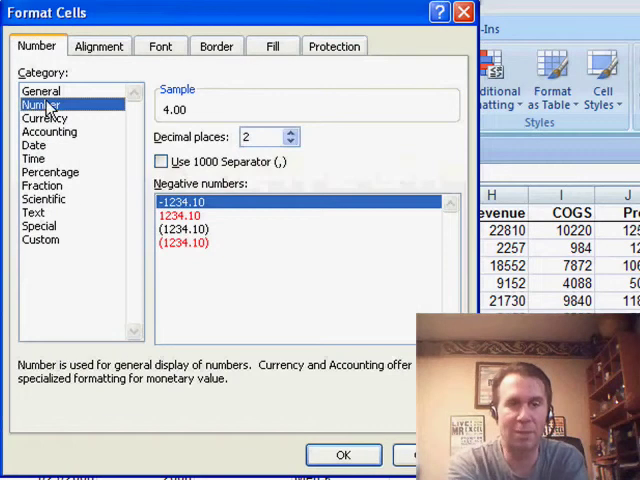
click(290, 141)
click(290, 141)
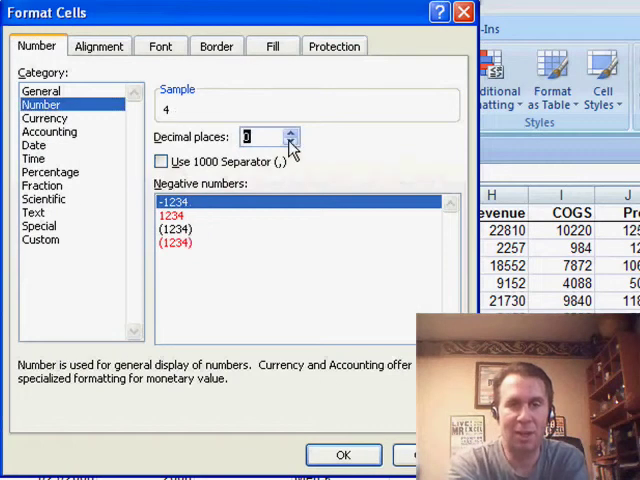
click(343, 455)
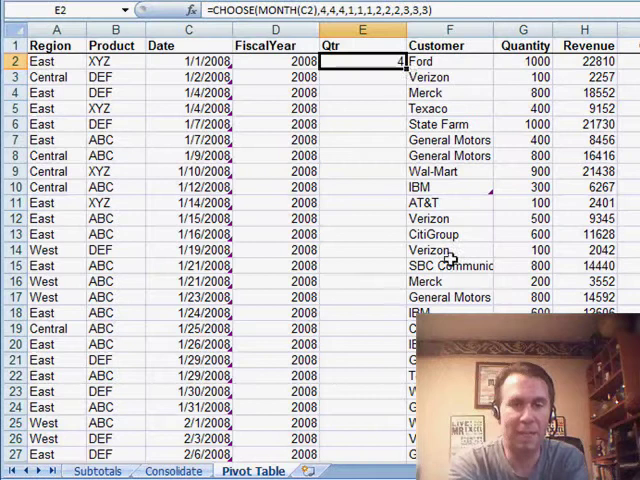
double_click(405, 68)
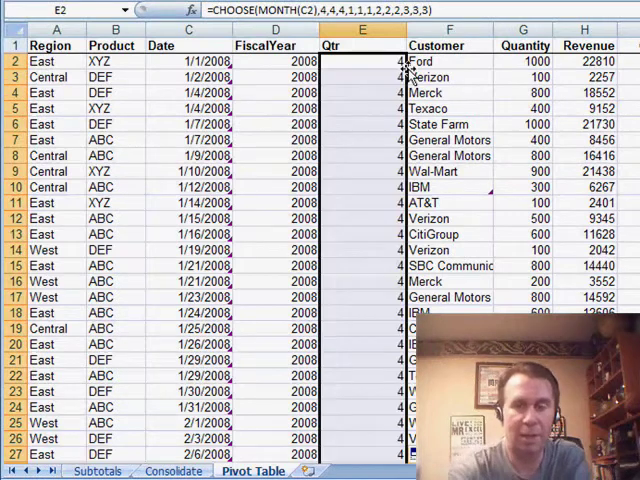
key(Page_Down)
key(Page_Down)
key(Page_Down)
key(Page_Down)
key(Page_Down)
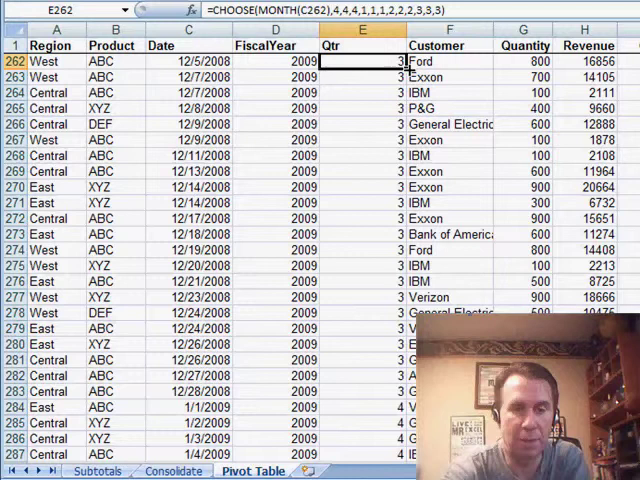
- Create a pivot table on a new worksheet from the updated sales data
key(ctrl+Home)
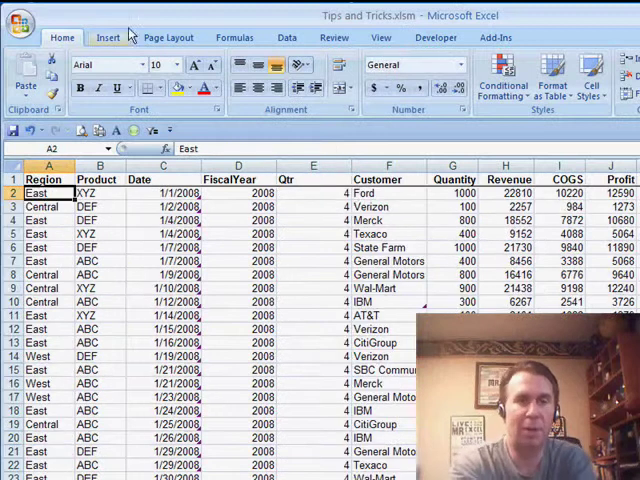
click(115, 38)
click(31, 71)
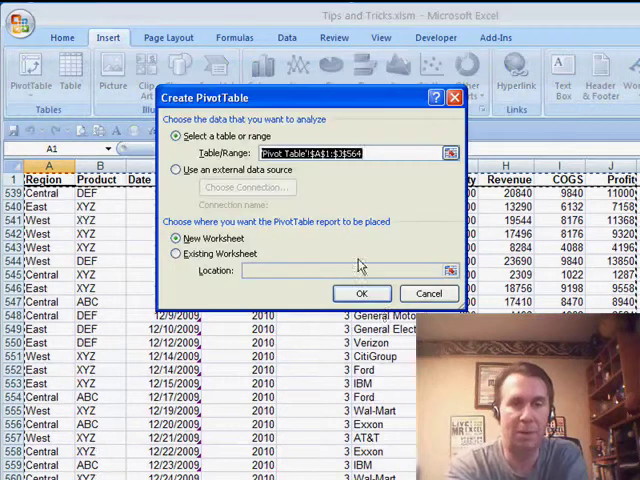
click(360, 290)
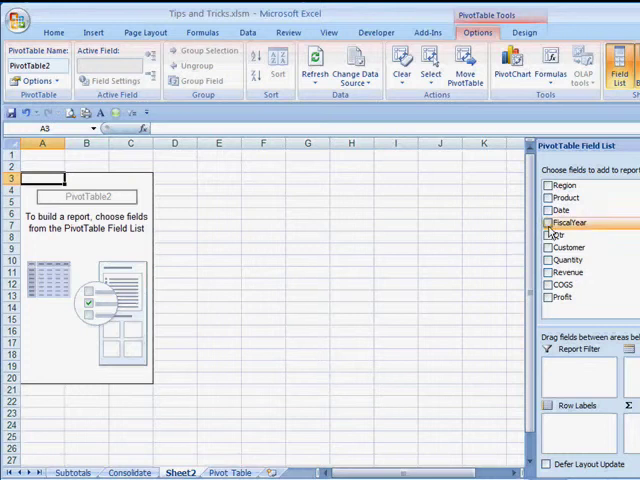
- Add Qtr, FiscalYear and Quantity fields, with FiscalYear above Qtr in Row Labels
click(547, 234)
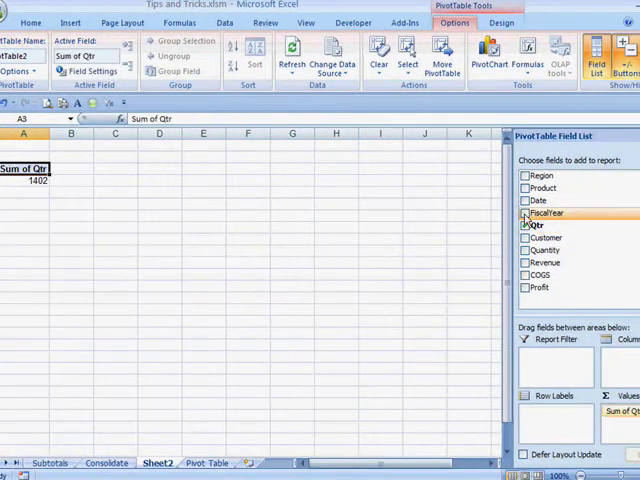
click(526, 213)
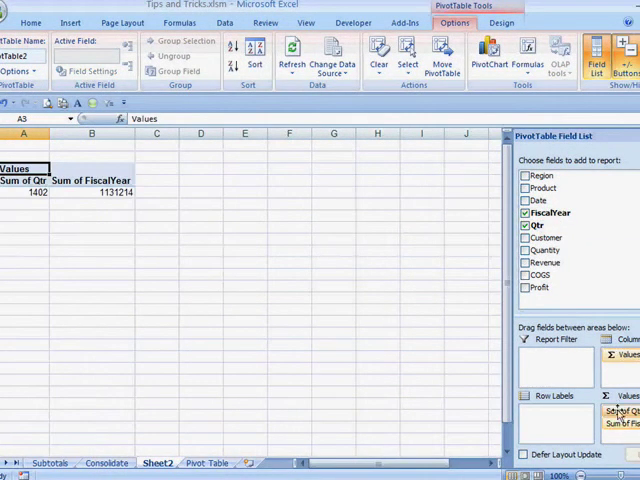
drag(620, 415, 556, 428)
click(526, 250)
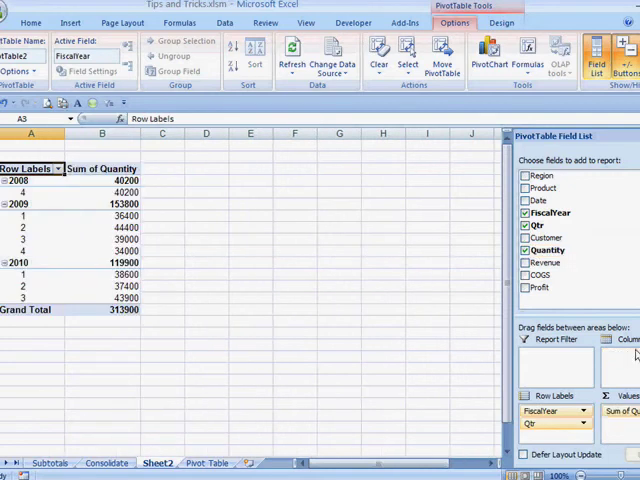